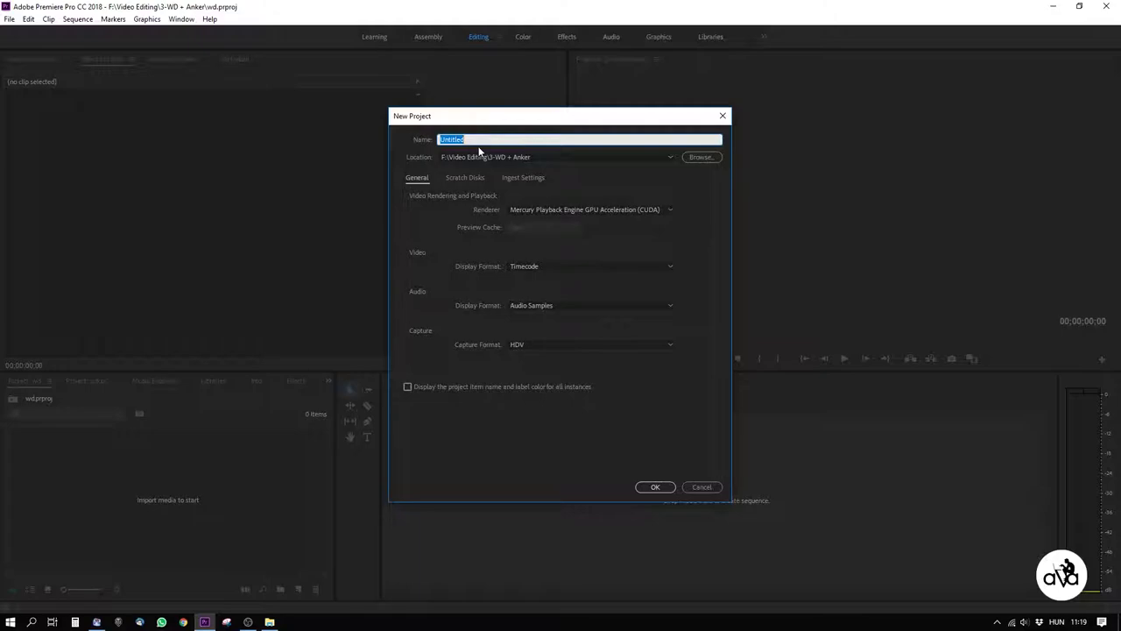
Create the new project named 'test' with the GPU Acceleration (CUDA) renderer
{"action": "type", "text": "test"}
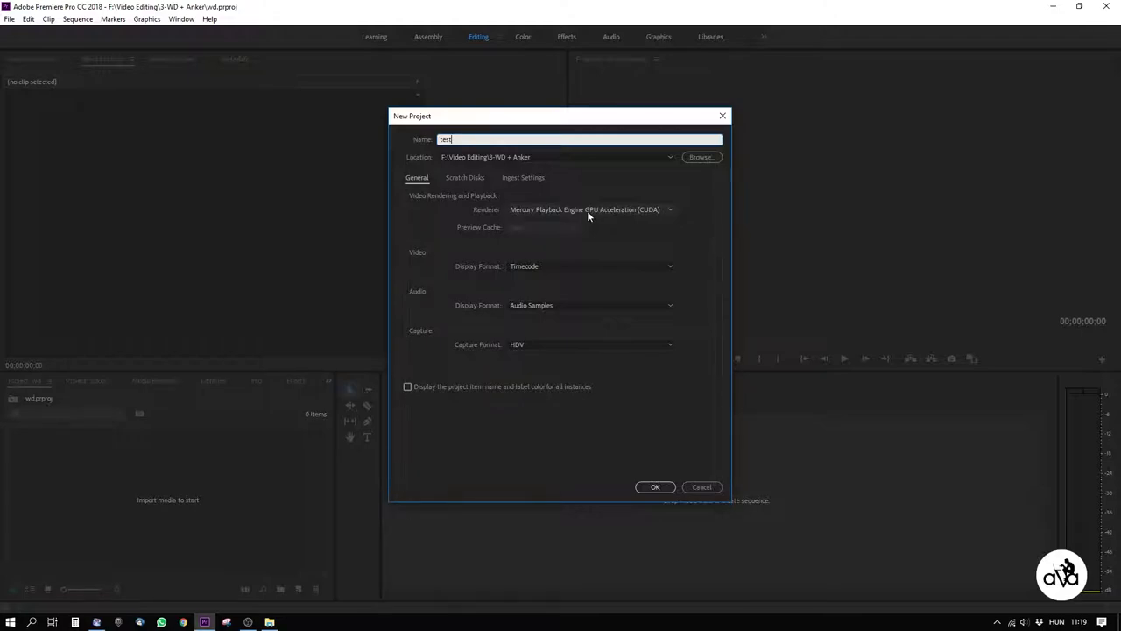
{"action": "left_click", "coordinate": [670, 210]}
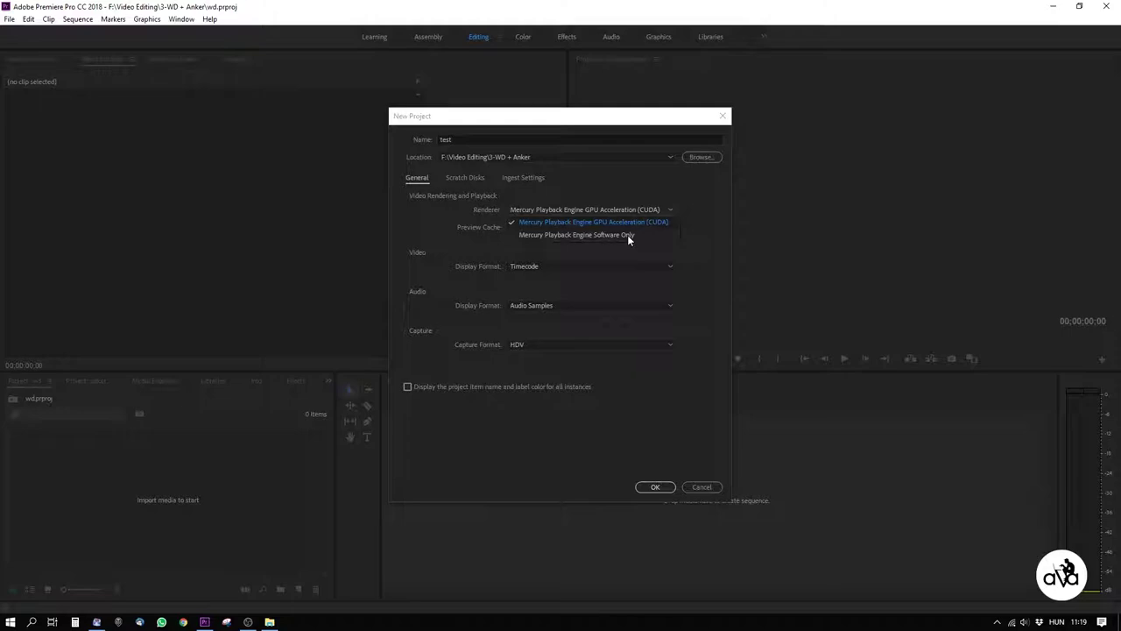
{"action": "left_click", "coordinate": [672, 209]}
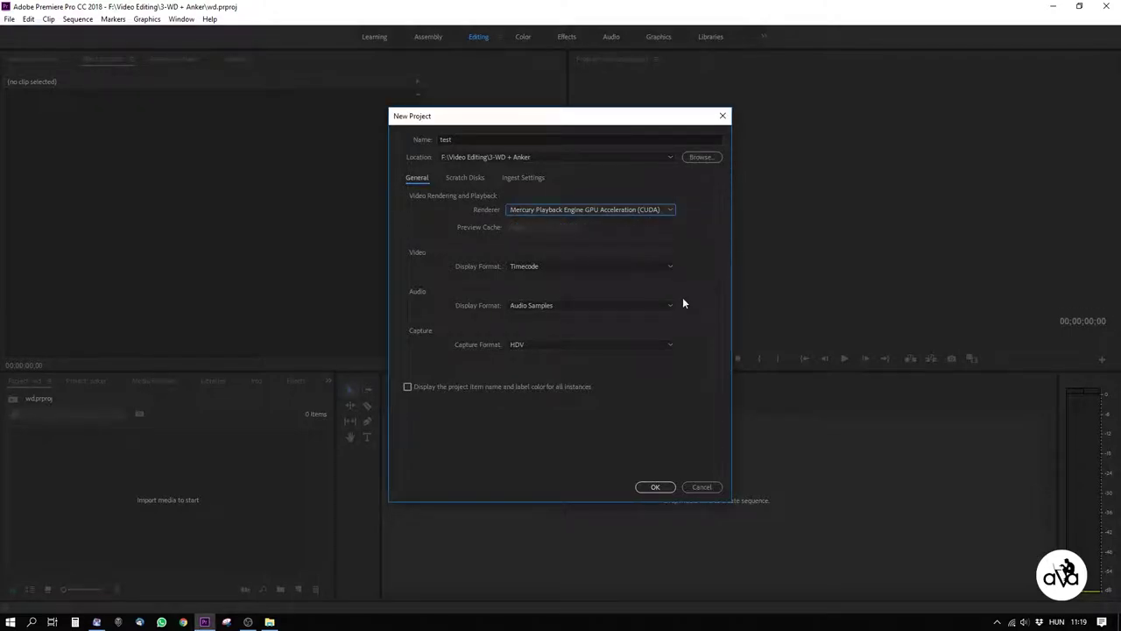
{"action": "left_click", "coordinate": [656, 488]}
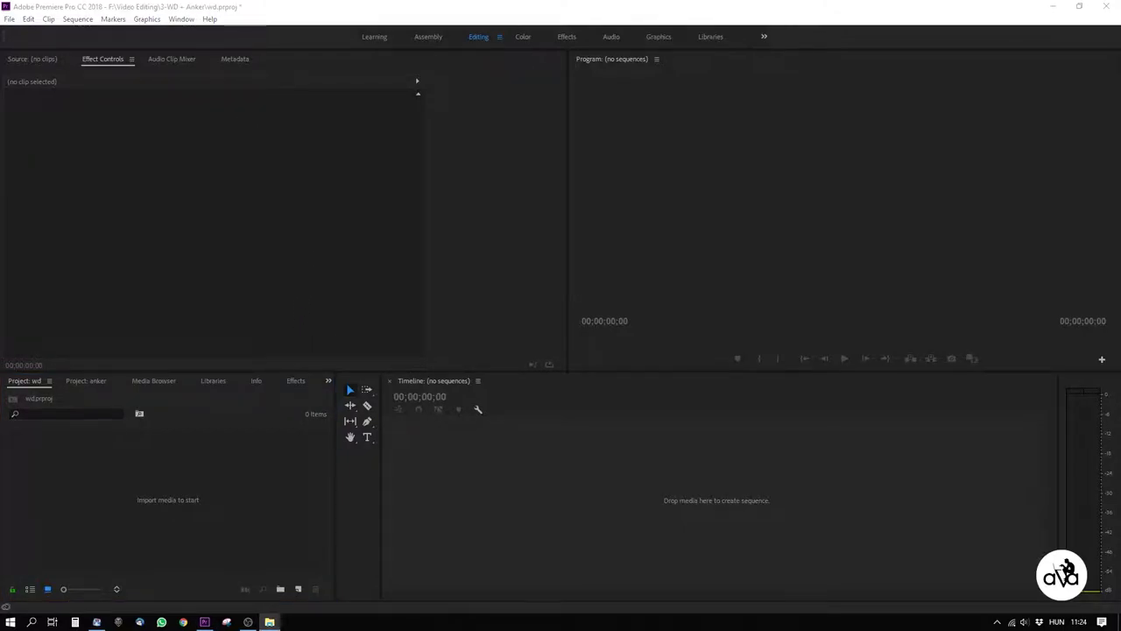
Import the camera MP4 clips and Zoom MP3 recordings into the bin, then select ZOOM0001.MP3
{"action": "left_click_drag", "start_coordinate": [1, 473], "coordinate": [169, 517]}
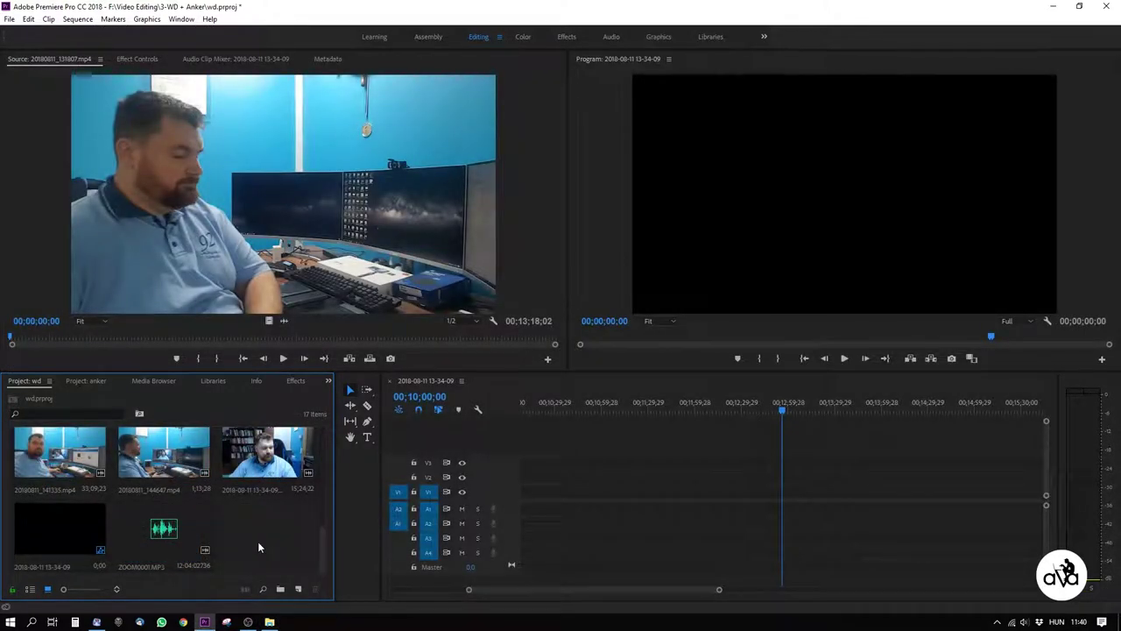
{"action": "left_click", "coordinate": [145, 537]}
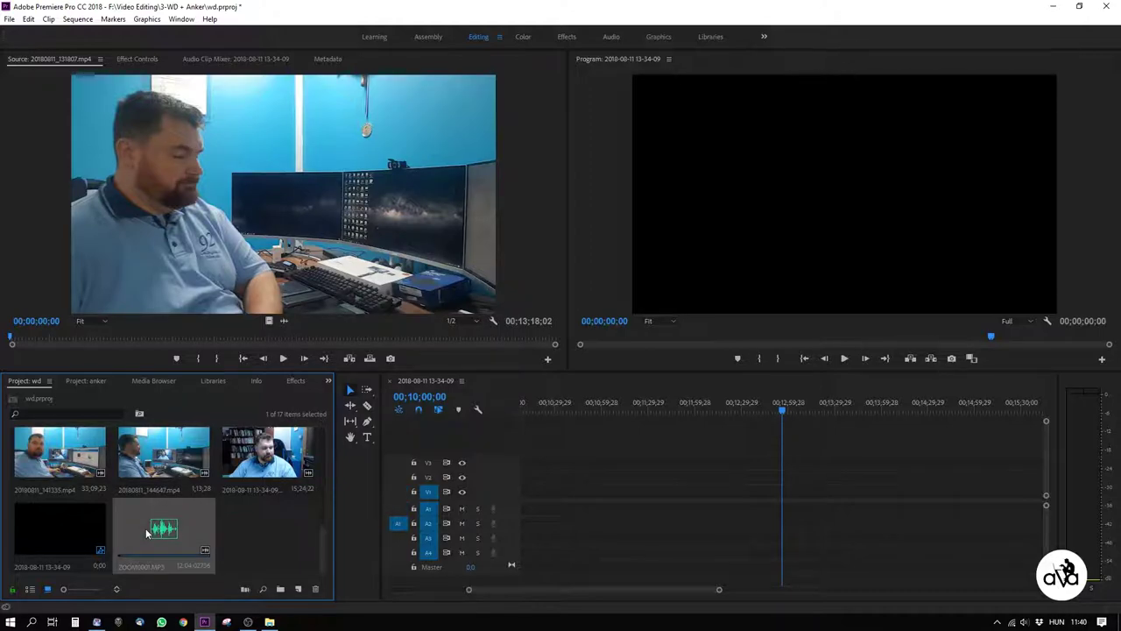
{"action": "scroll", "coordinate": [147, 536], "scroll_direction": "up", "scroll_amount": 1}
{"action": "scroll", "coordinate": [147, 534], "scroll_direction": "down", "scroll_amount": 1}
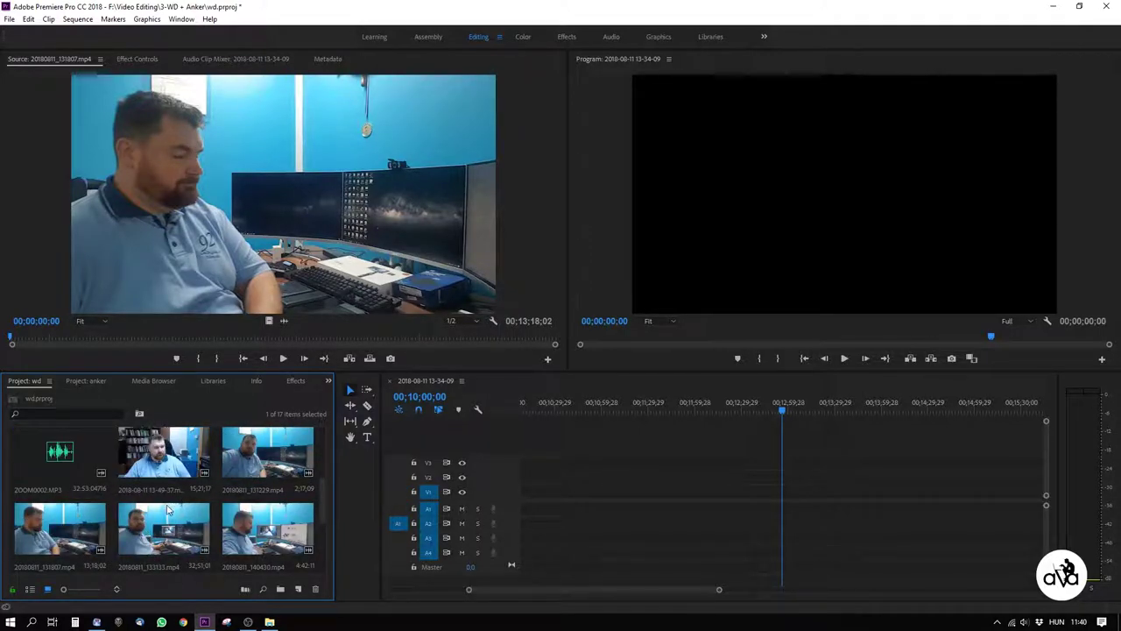
{"action": "scroll", "coordinate": [165, 517], "scroll_direction": "down", "scroll_amount": 1}
{"action": "scroll", "coordinate": [188, 521], "scroll_direction": "down", "scroll_amount": 2}
Merge 20180811_131807.mp4 with ZOOM0001.MP3 using Audio as the synchronize point
{"action": "left_click", "coordinate": [68, 537], "text": "ctrl"}
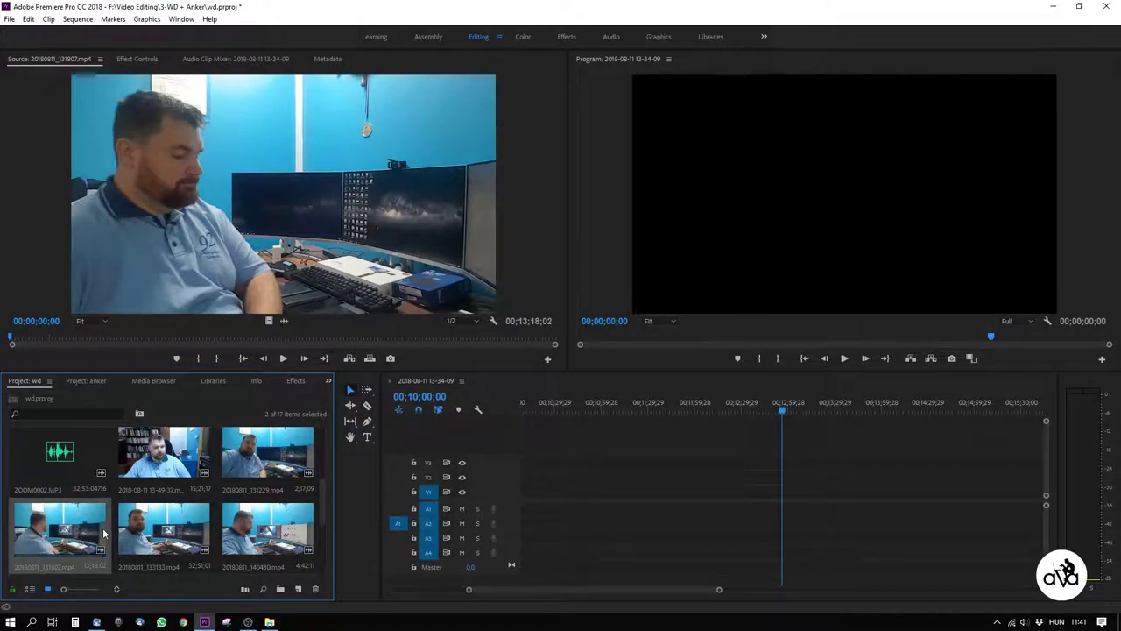
{"action": "right_click", "coordinate": [83, 532]}
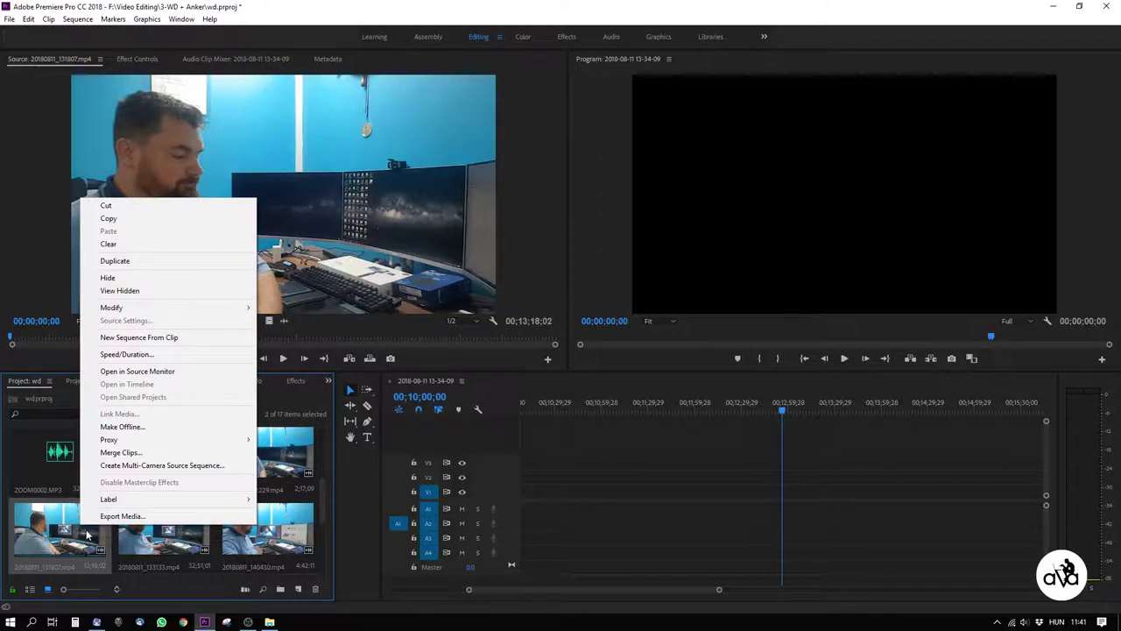
{"action": "left_click", "coordinate": [123, 452]}
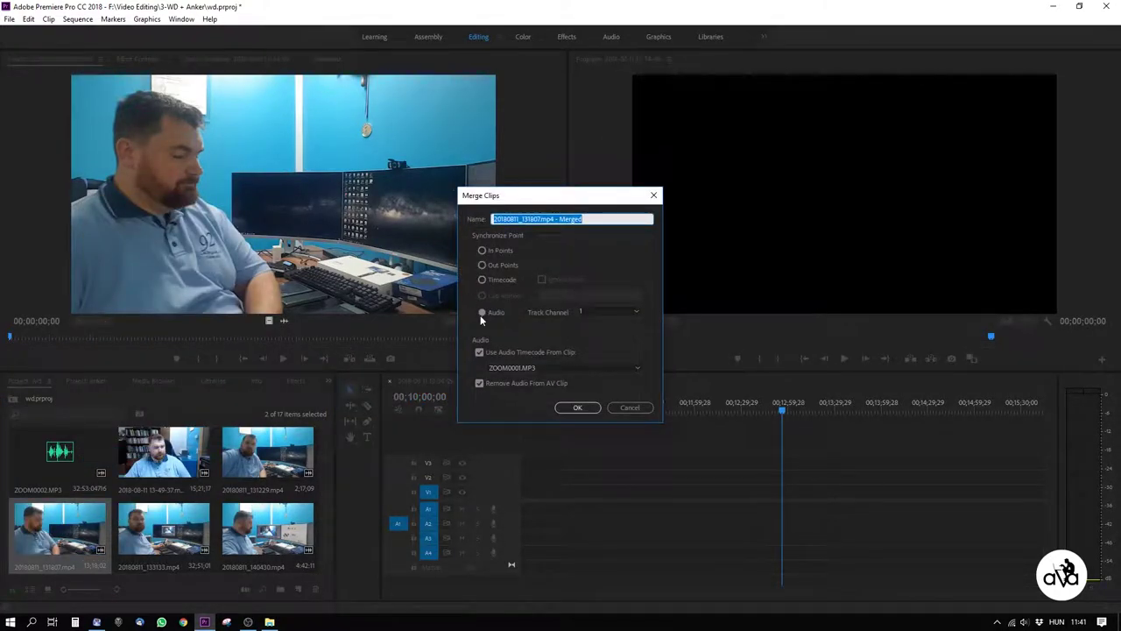
{"action": "left_click", "coordinate": [482, 314]}
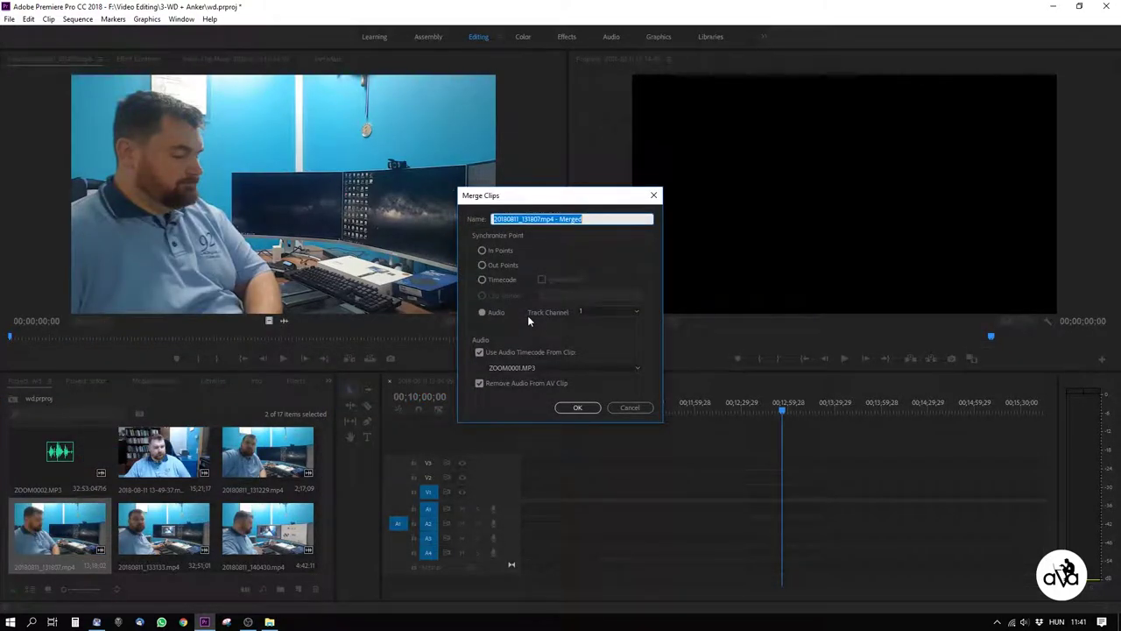
{"action": "left_click", "coordinate": [576, 409]}
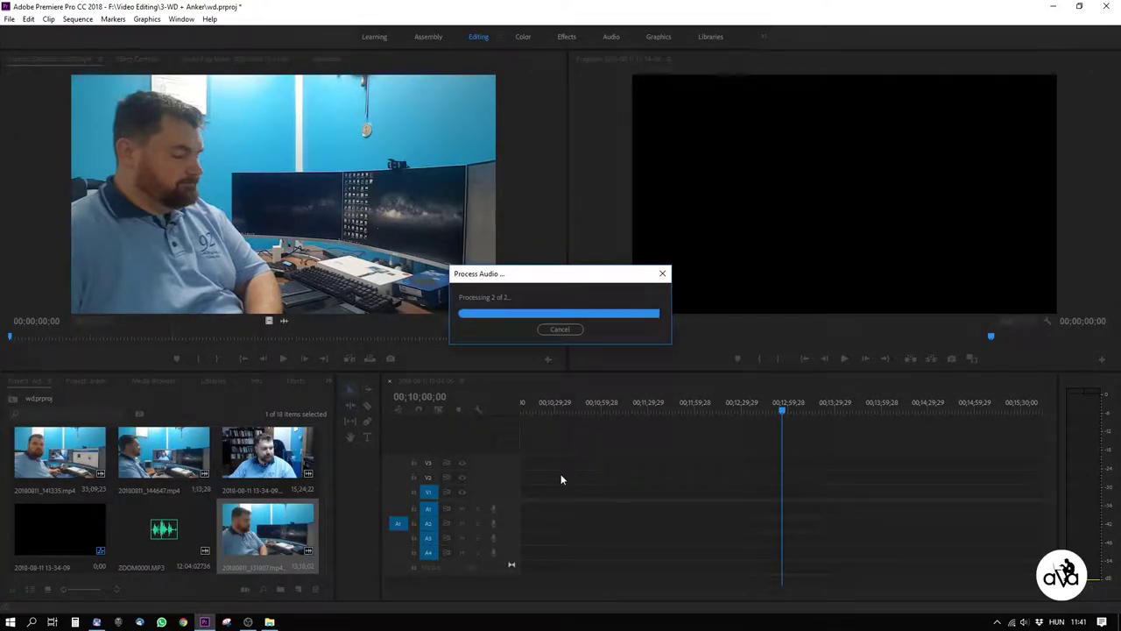
Place the merged clip onto the sequence timeline and scroll the timeline to view it
{"action": "left_click_drag", "start_coordinate": [268, 530], "coordinate": [535, 501]}
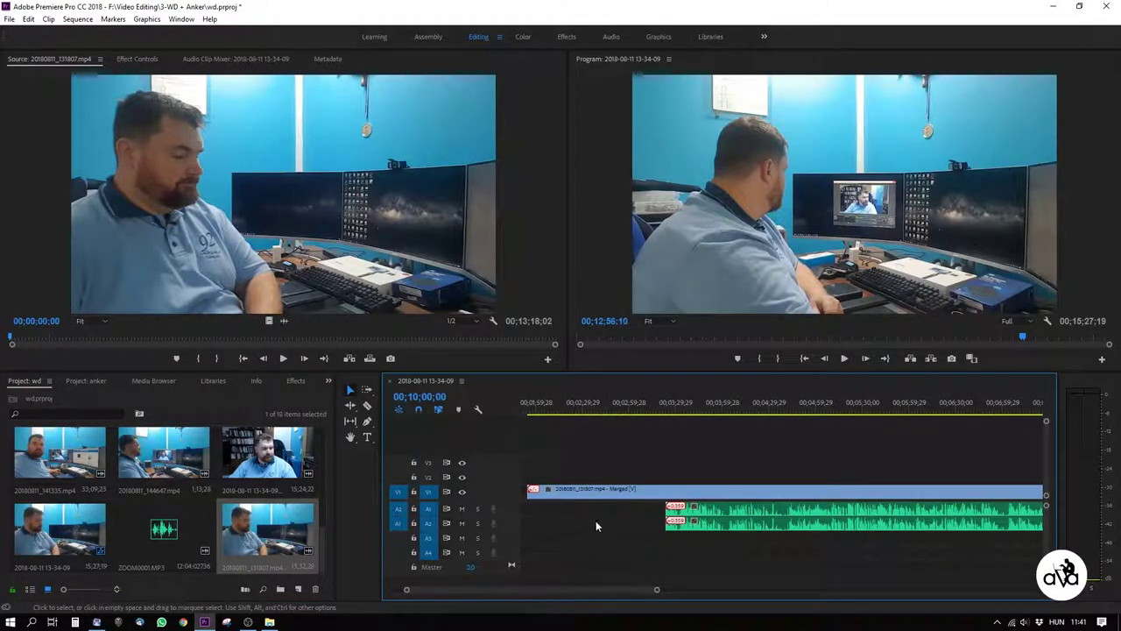
{"action": "scroll", "coordinate": [634, 499], "scroll_direction": "right", "scroll_amount": 2}
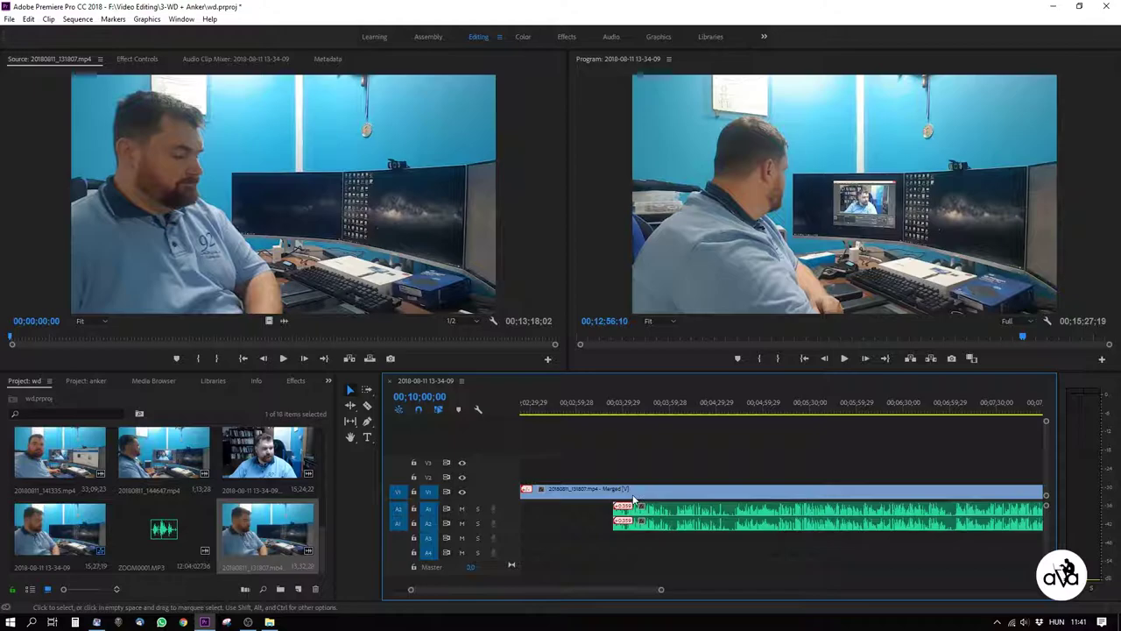
{"action": "scroll", "coordinate": [630, 497], "scroll_direction": "right", "scroll_amount": 1}
{"action": "scroll", "coordinate": [636, 487], "scroll_direction": "right", "scroll_amount": 6}
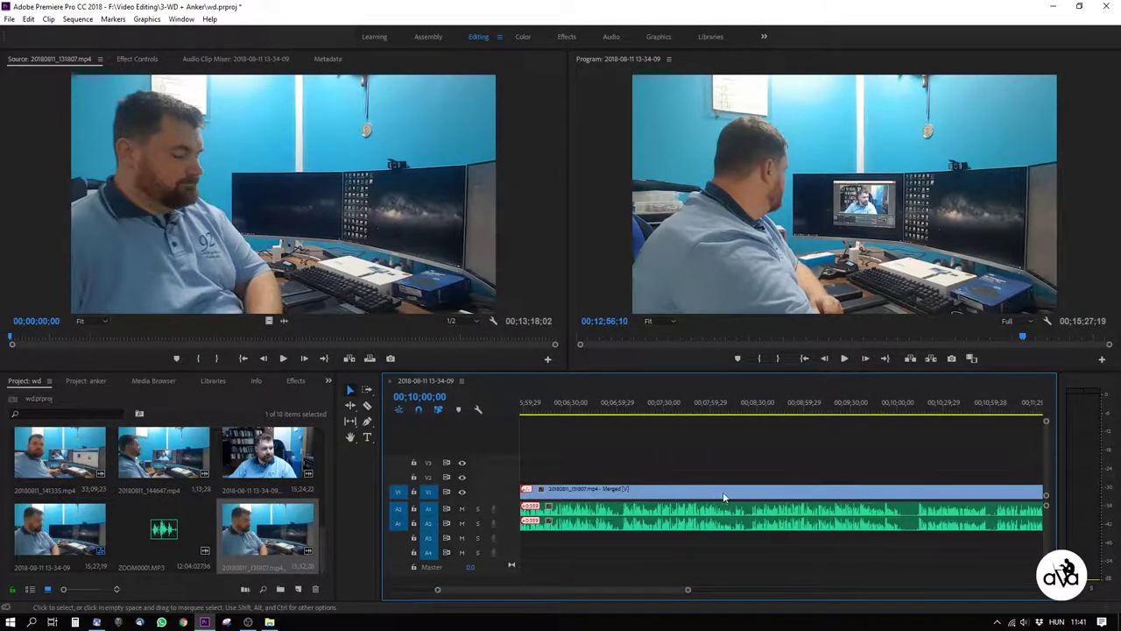
{"action": "scroll", "coordinate": [754, 499], "scroll_direction": "right", "scroll_amount": 4}
{"action": "left_click_drag", "start_coordinate": [676, 585], "coordinate": [709, 585]}
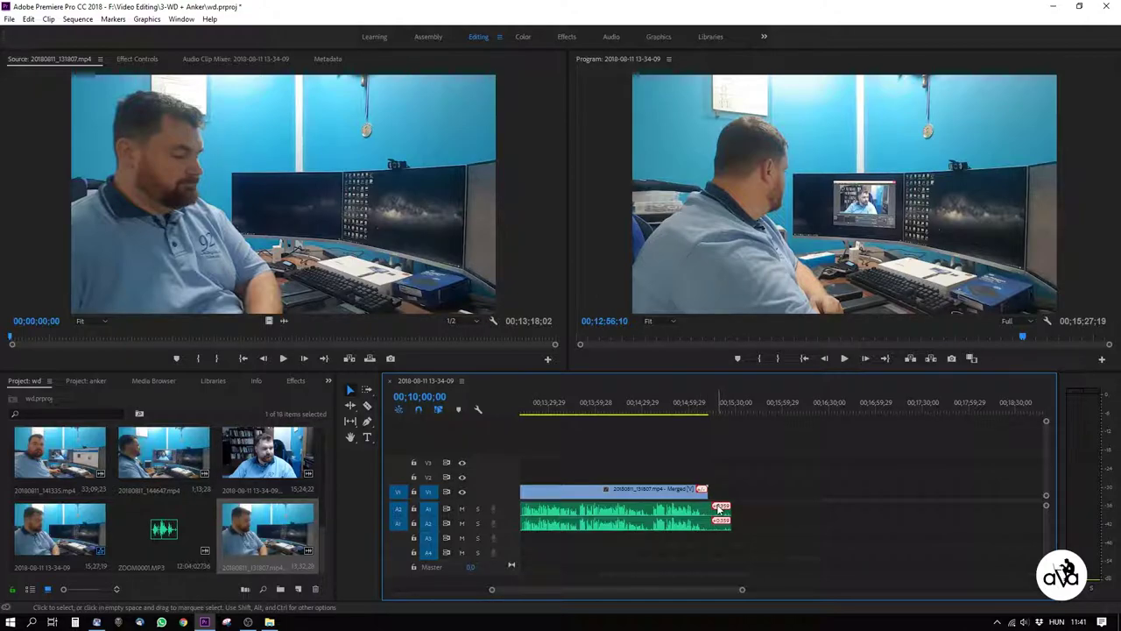
{"action": "left_click_drag", "start_coordinate": [692, 589], "coordinate": [666, 598]}
Play the timeline from 00;12;26;02 to check the sync, then stop
{"action": "left_click", "coordinate": [777, 420]}
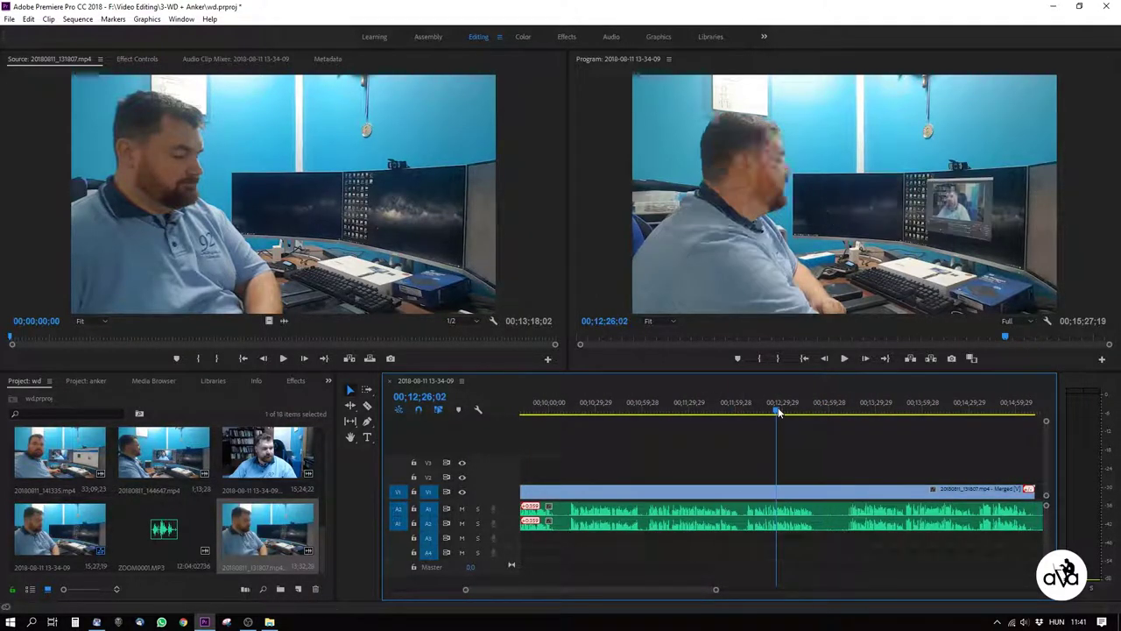
{"action": "key", "text": "space"}
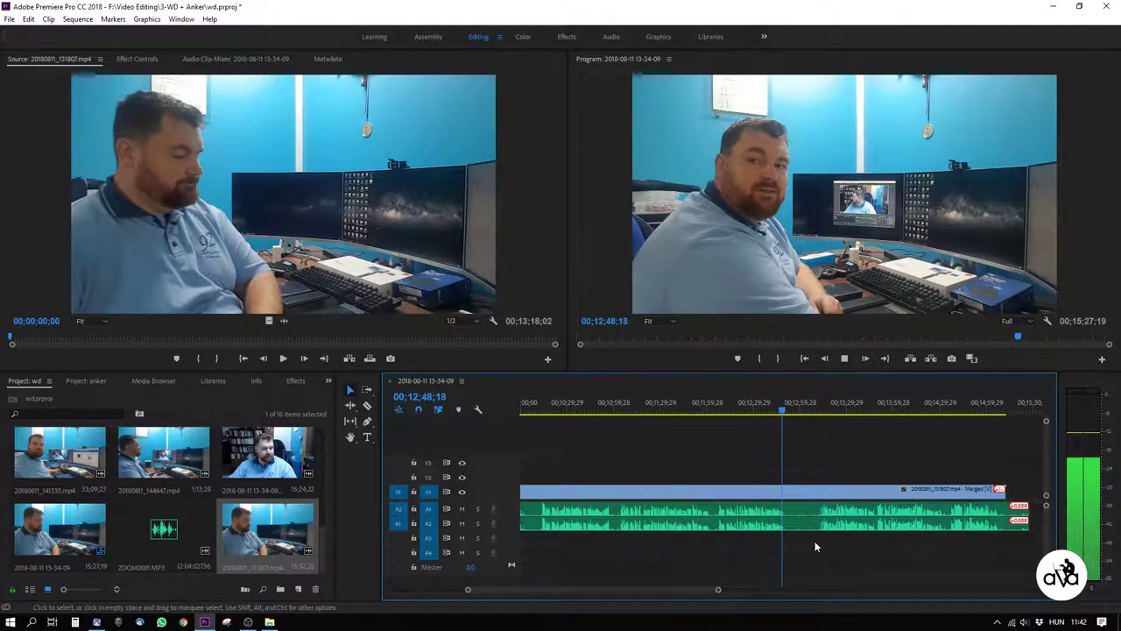
{"action": "key", "text": "space"}
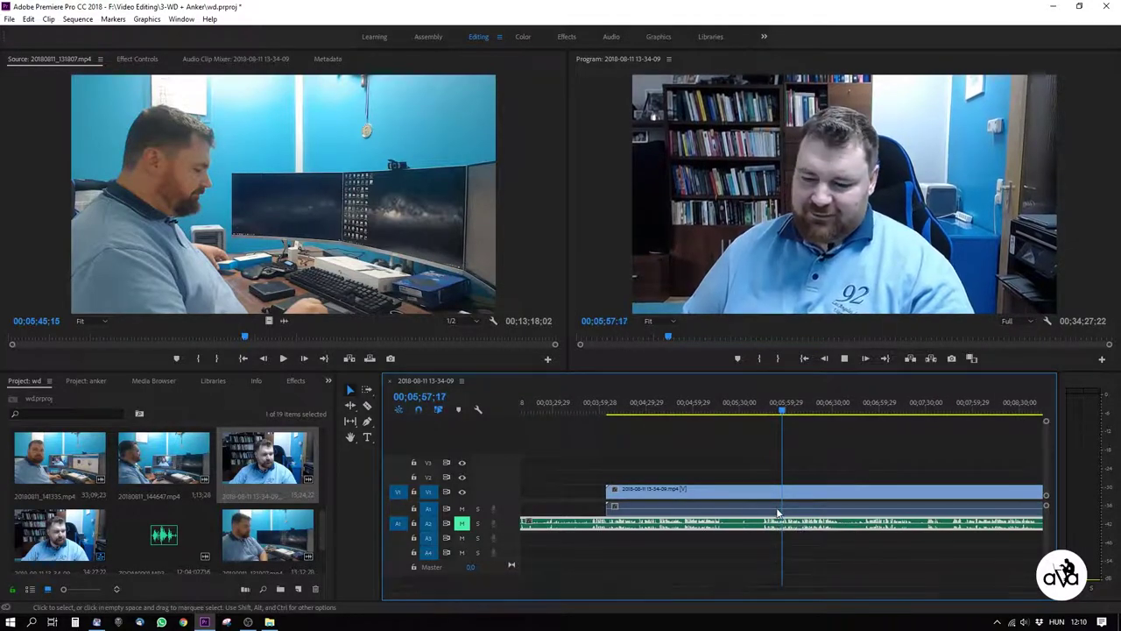
Stop playback, step the playhead to 00;06;58;23, and select the audio clip on A2
{"action": "key", "text": "space"}
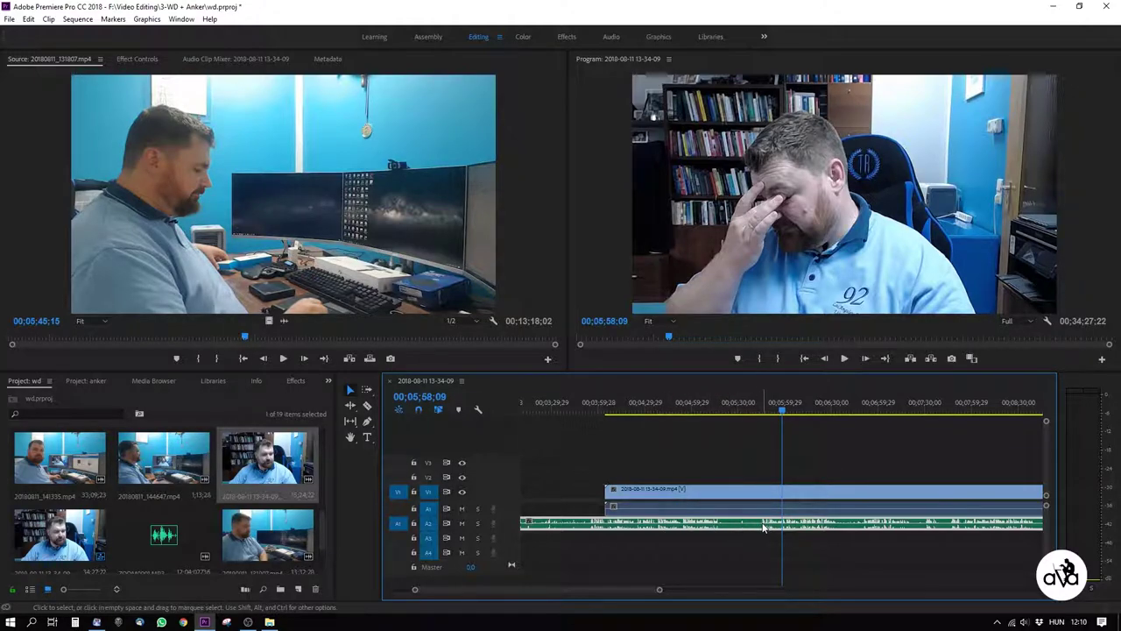
{"action": "key", "text": "Up"}
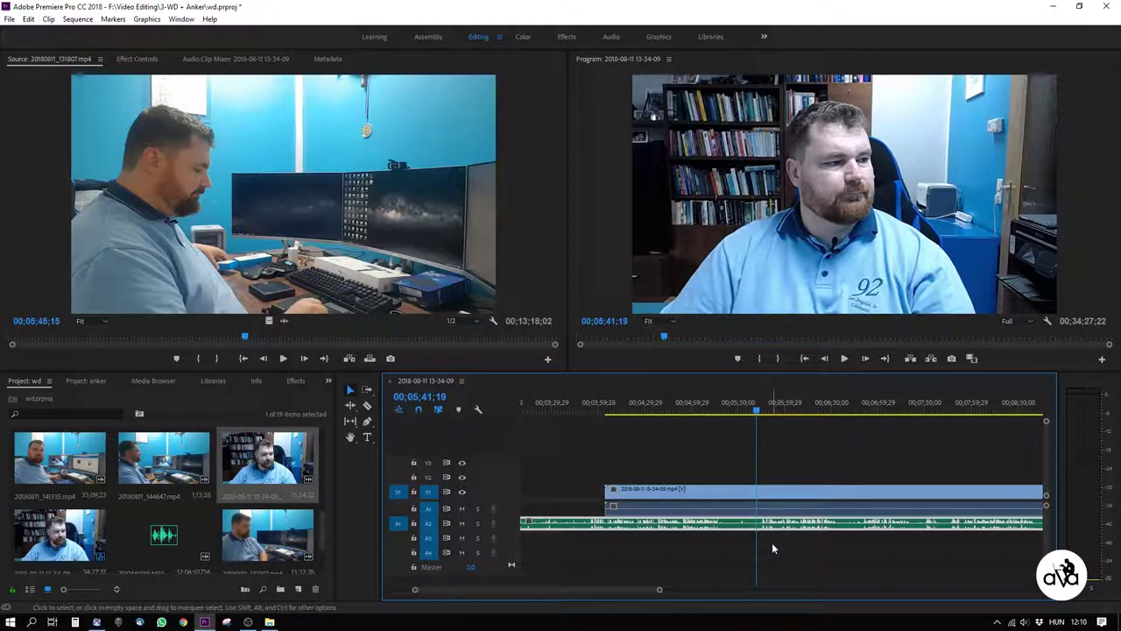
{"action": "key", "text": "Down"}
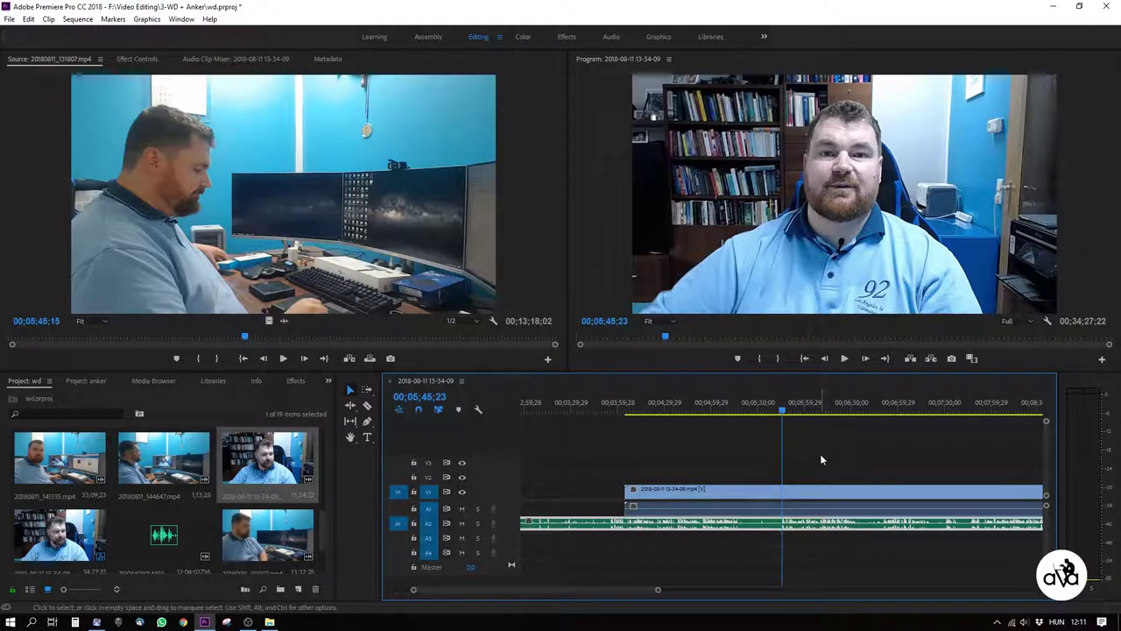
{"action": "key", "text": "Down"}
{"action": "left_click", "coordinate": [906, 529]}
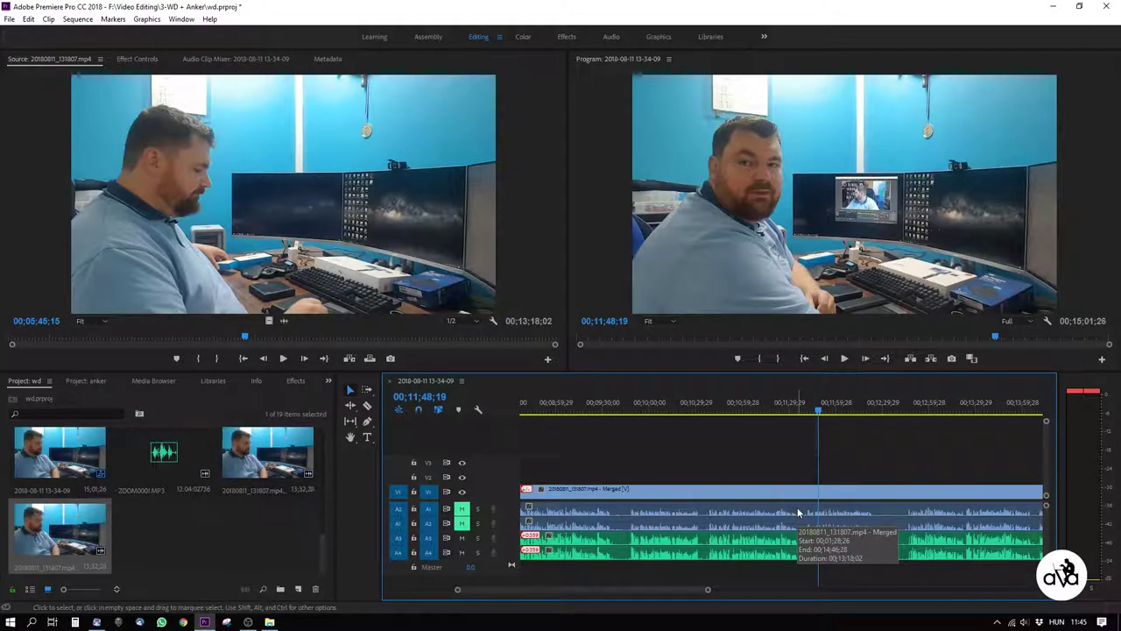
Play the clip with the camera audio audible by muting A3–A4 and unmuting A1–A2
{"action": "key", "text": "space"}
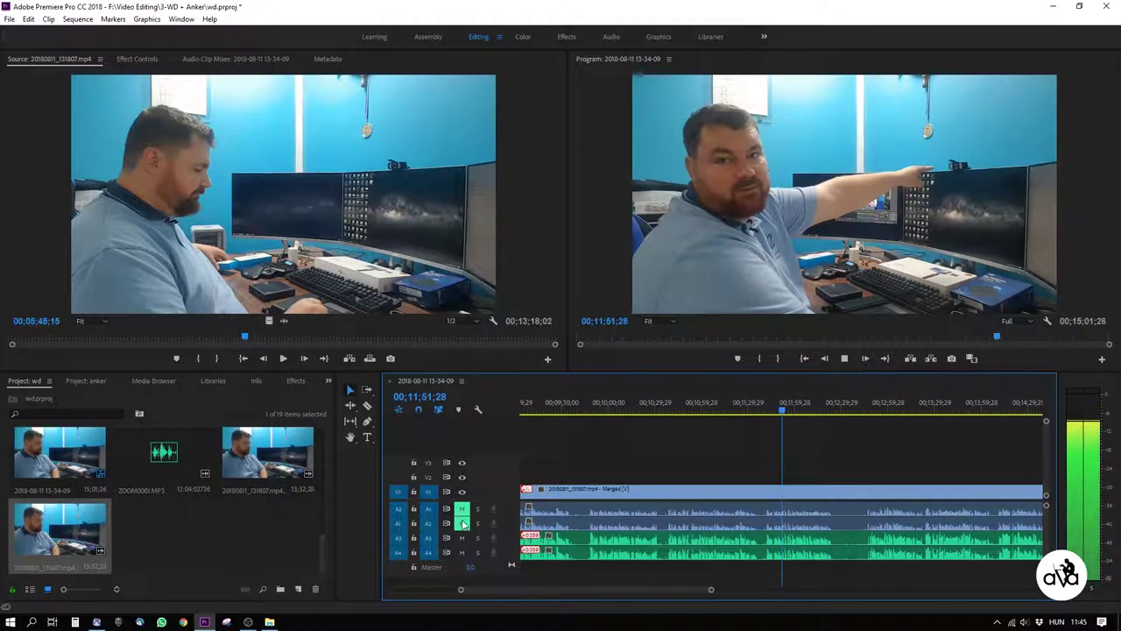
{"action": "left_click", "coordinate": [462, 552]}
{"action": "left_click", "coordinate": [462, 537]}
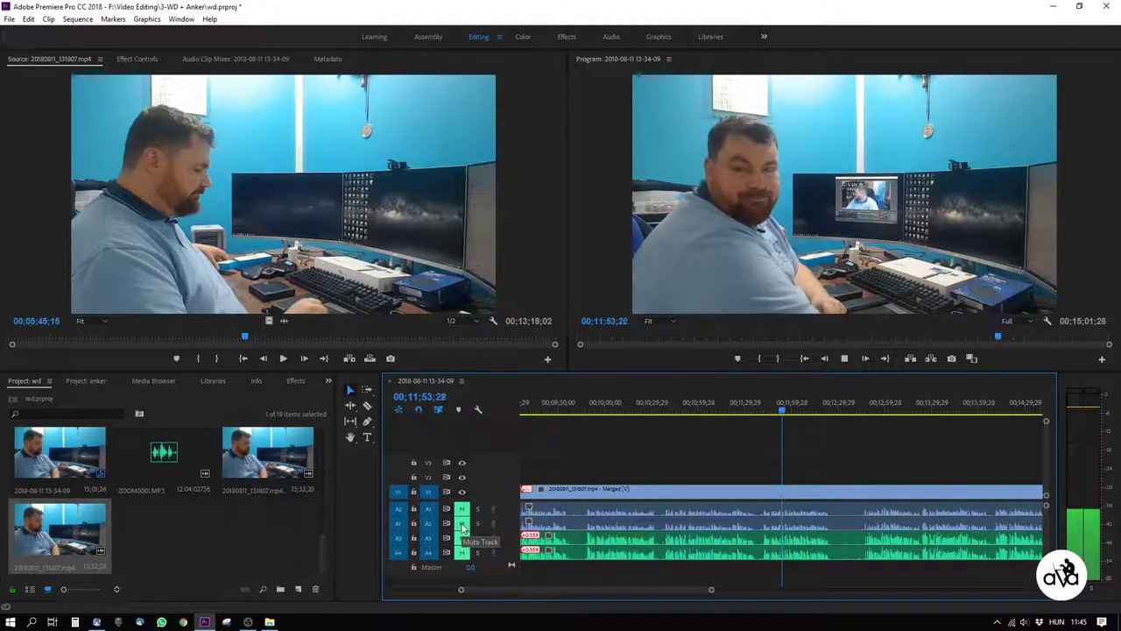
{"action": "left_click", "coordinate": [462, 524]}
{"action": "left_click", "coordinate": [464, 509]}
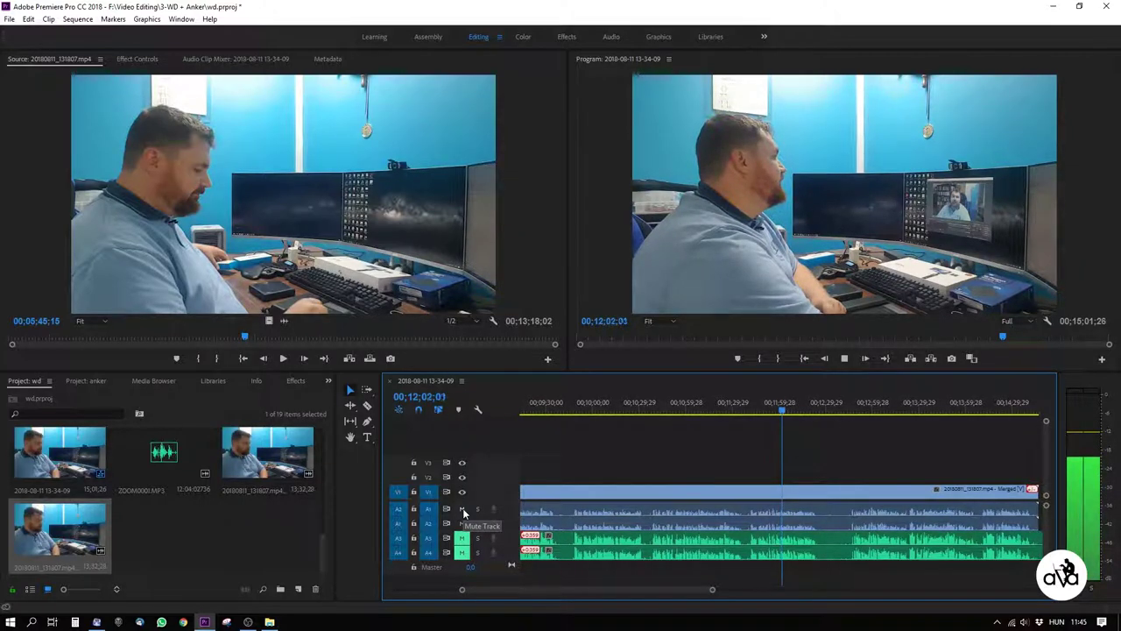
Switch back to the Zoom audio by muting A1–A2 and unmuting A3–A4
{"action": "left_click", "coordinate": [463, 509]}
{"action": "left_click", "coordinate": [462, 523]}
{"action": "left_click", "coordinate": [463, 538]}
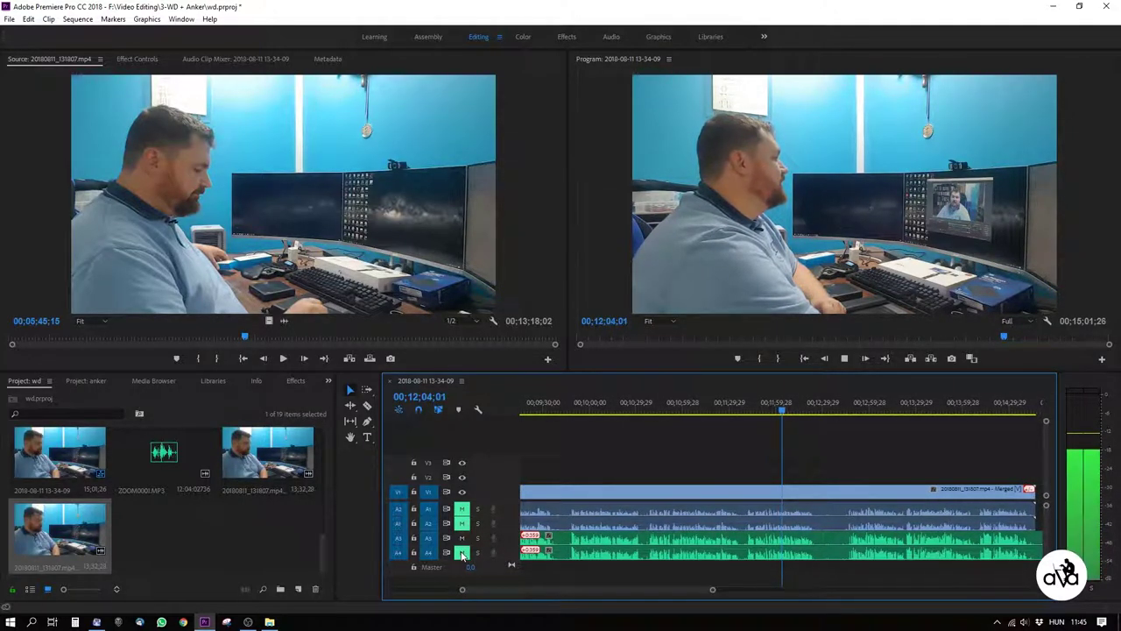
{"action": "left_click", "coordinate": [462, 554]}
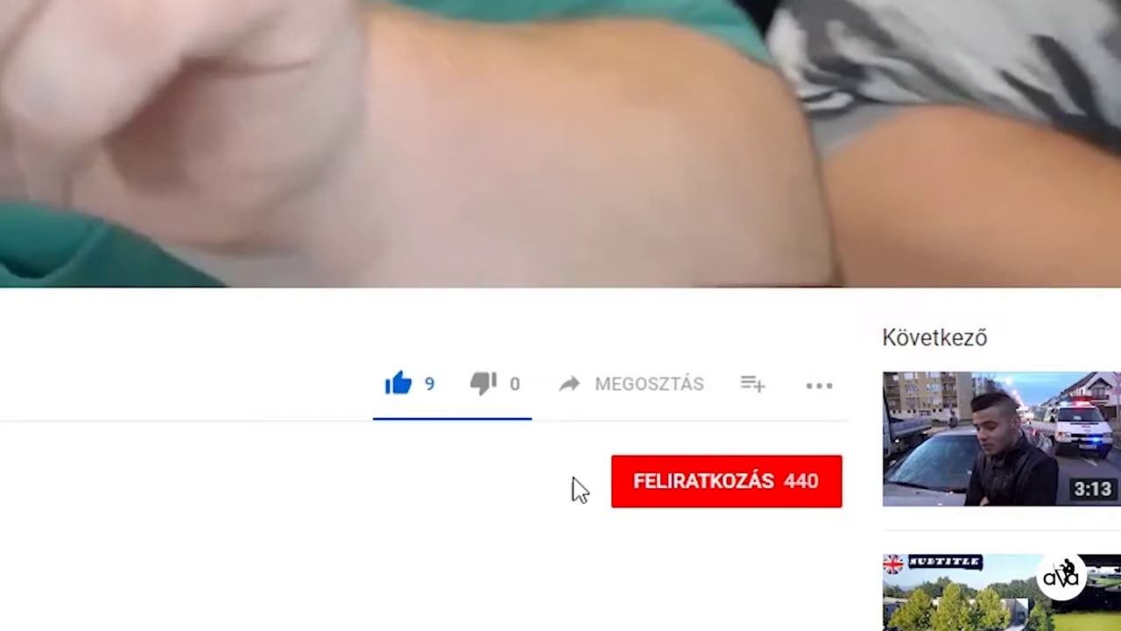
{"action": "left_click", "coordinate": [671, 493]}
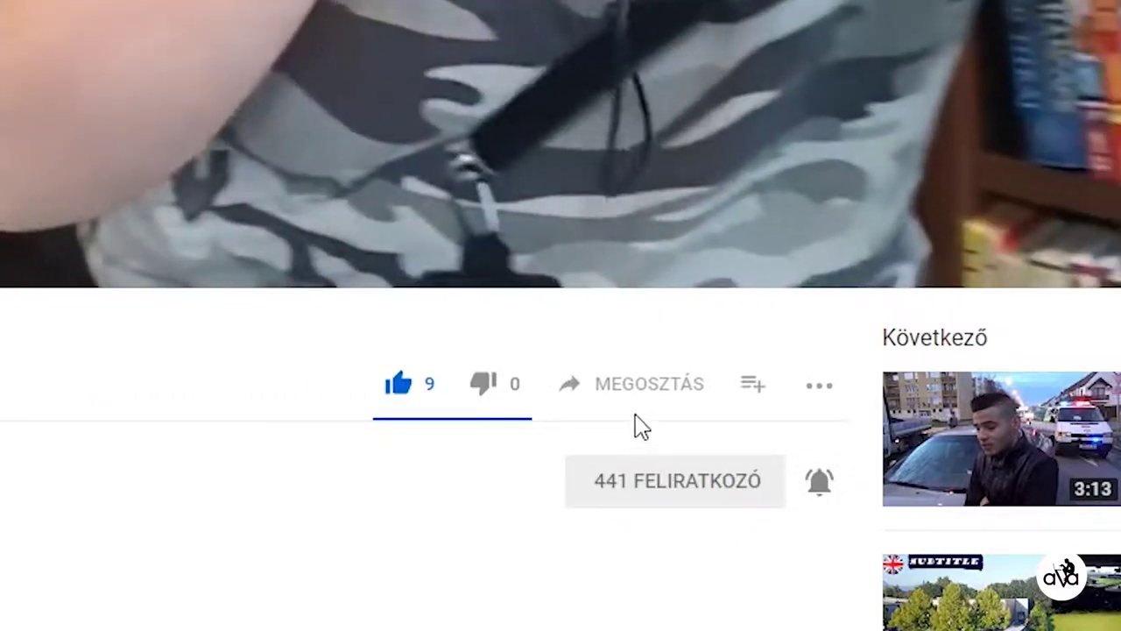
{"action": "left_click", "coordinate": [646, 385]}
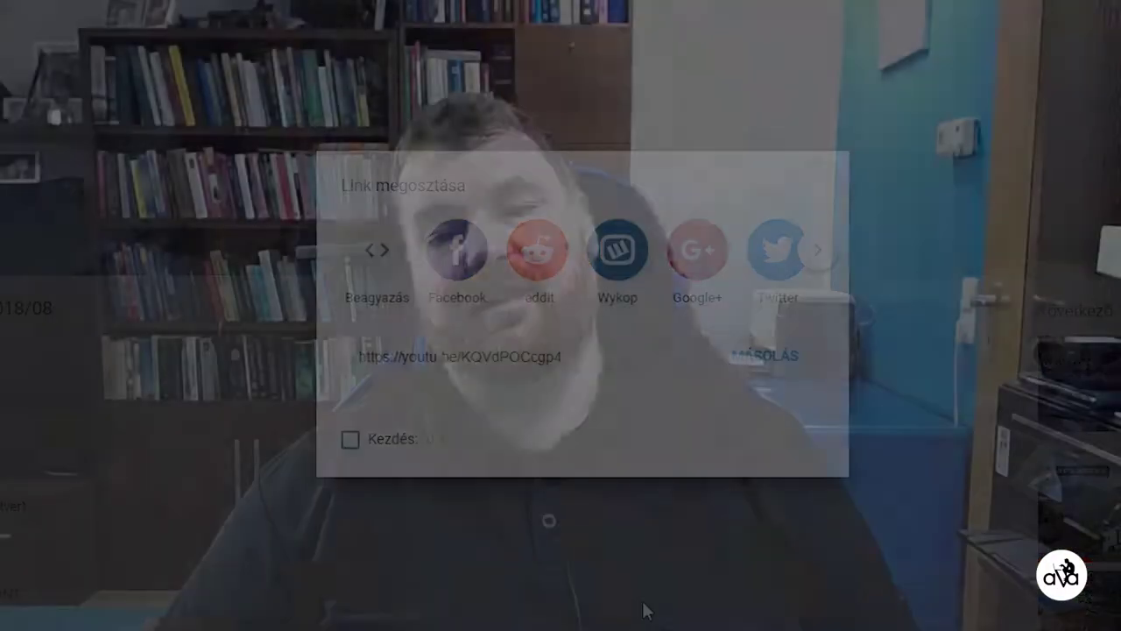